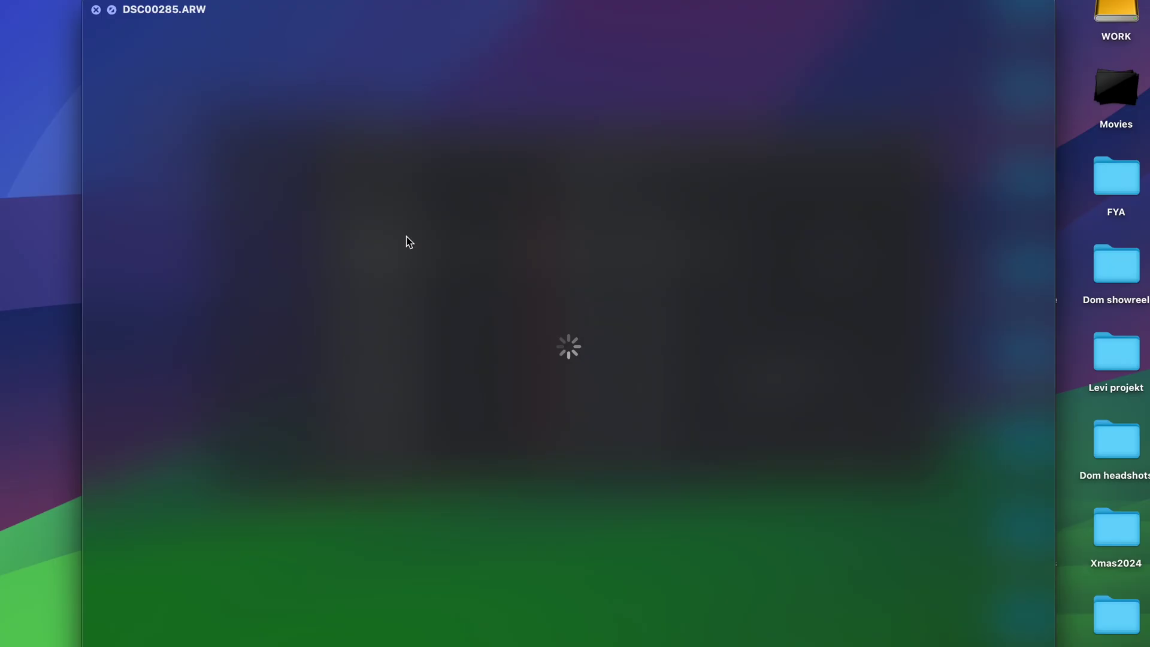
Step: Preview DSC00283, DSC00278 and DSC00279 in Quick Look, then download UniConverter for macOS
key("Left")
key("Left")
key("Right")
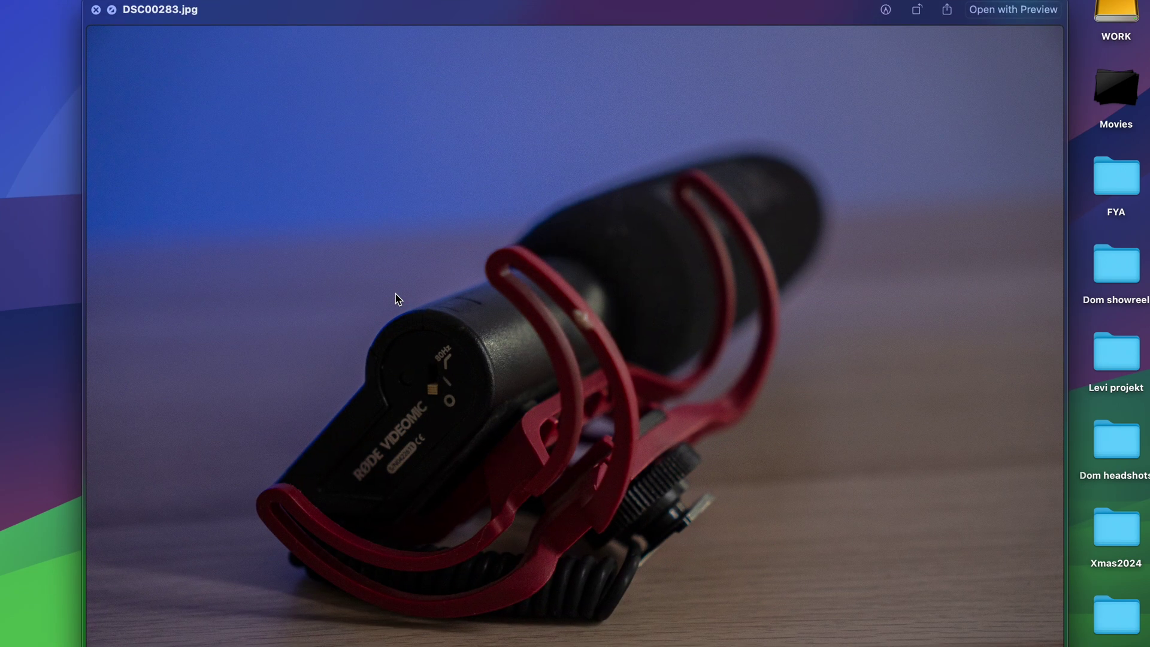
key("Left")
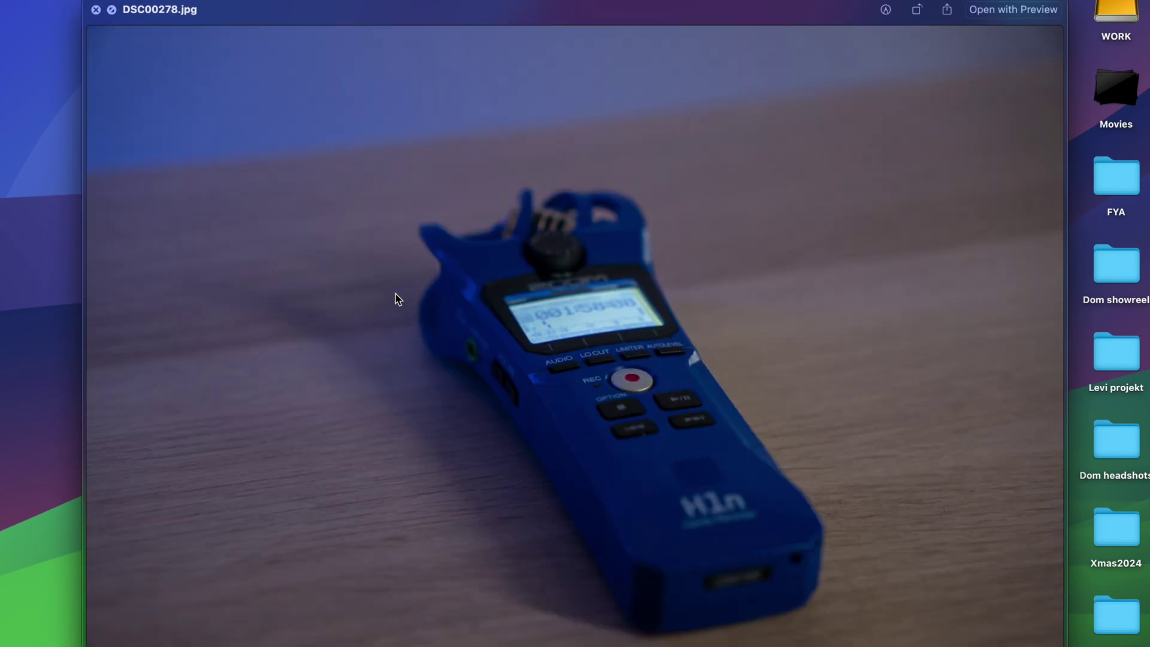
key("Left")
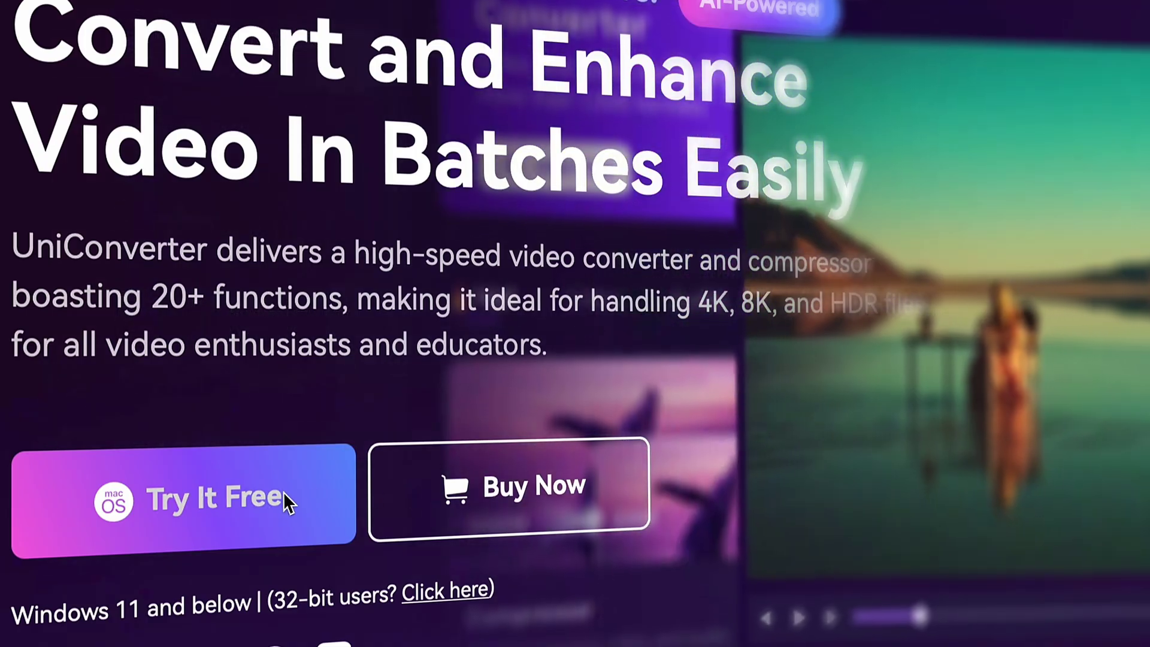
left_click(282, 491)
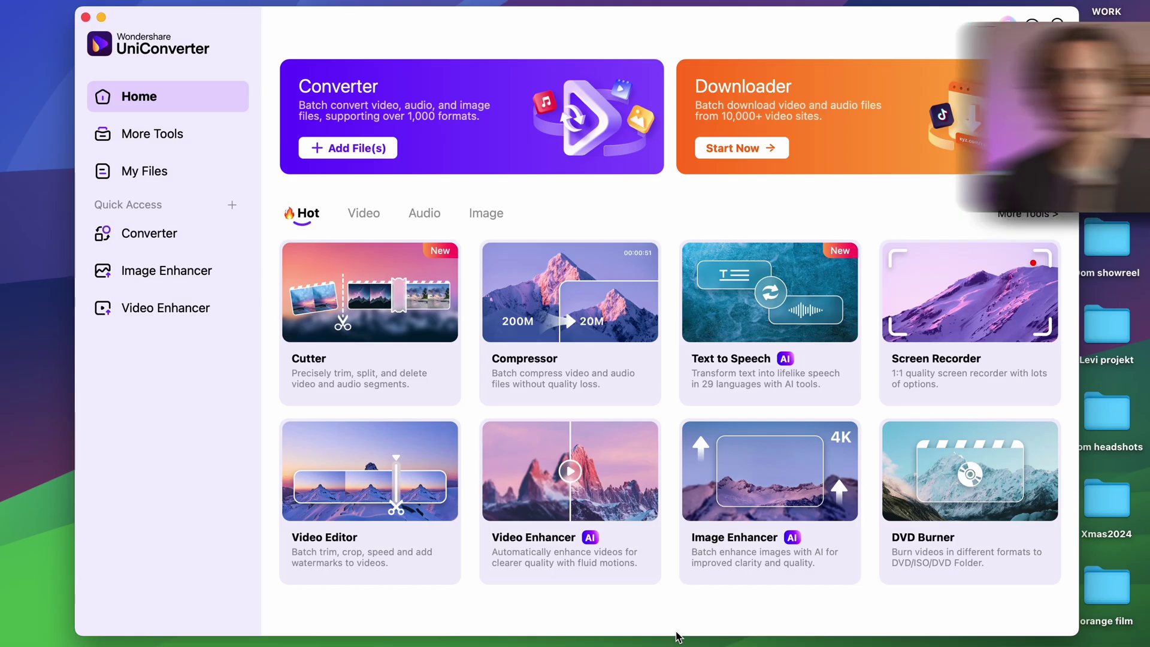
Step: Add the eight JPG photos to the Image Converter and set Convert all images to WEBP
left_click(478, 212)
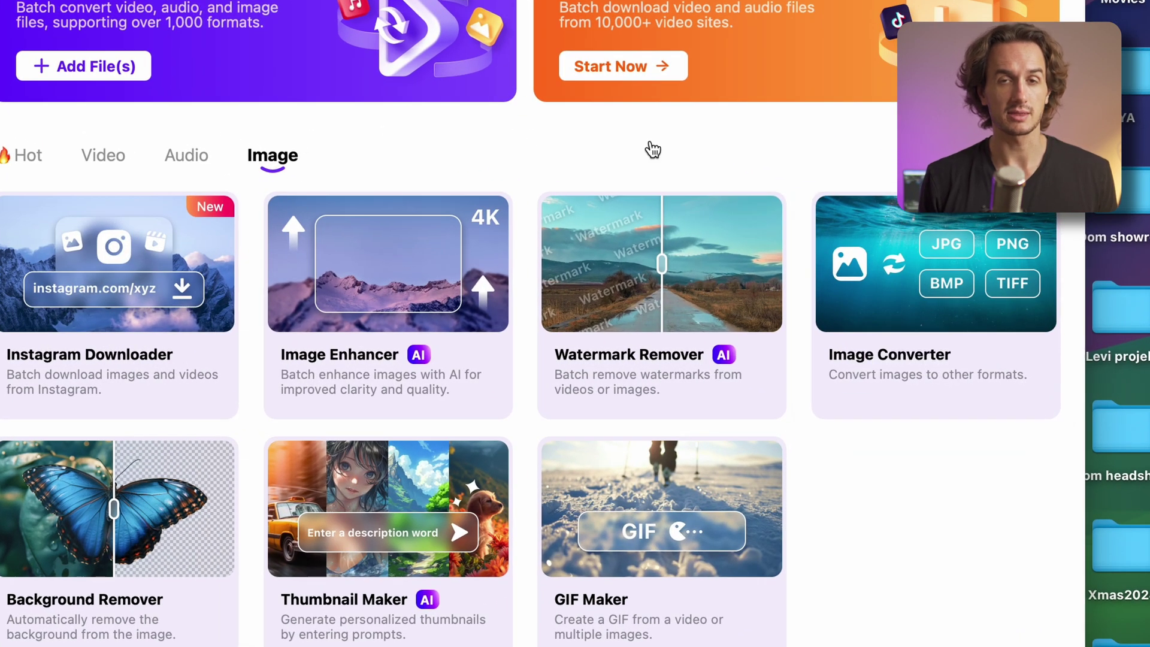
mouse_move(986, 349)
left_click(943, 328)
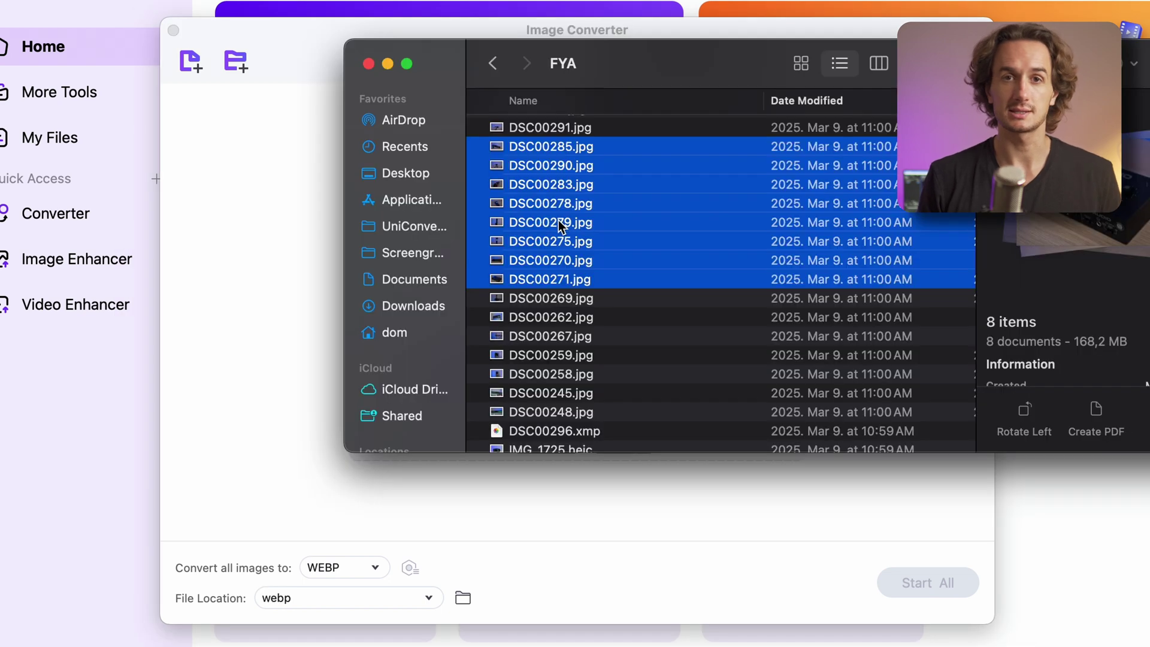
left_click_drag(559, 221, 275, 321)
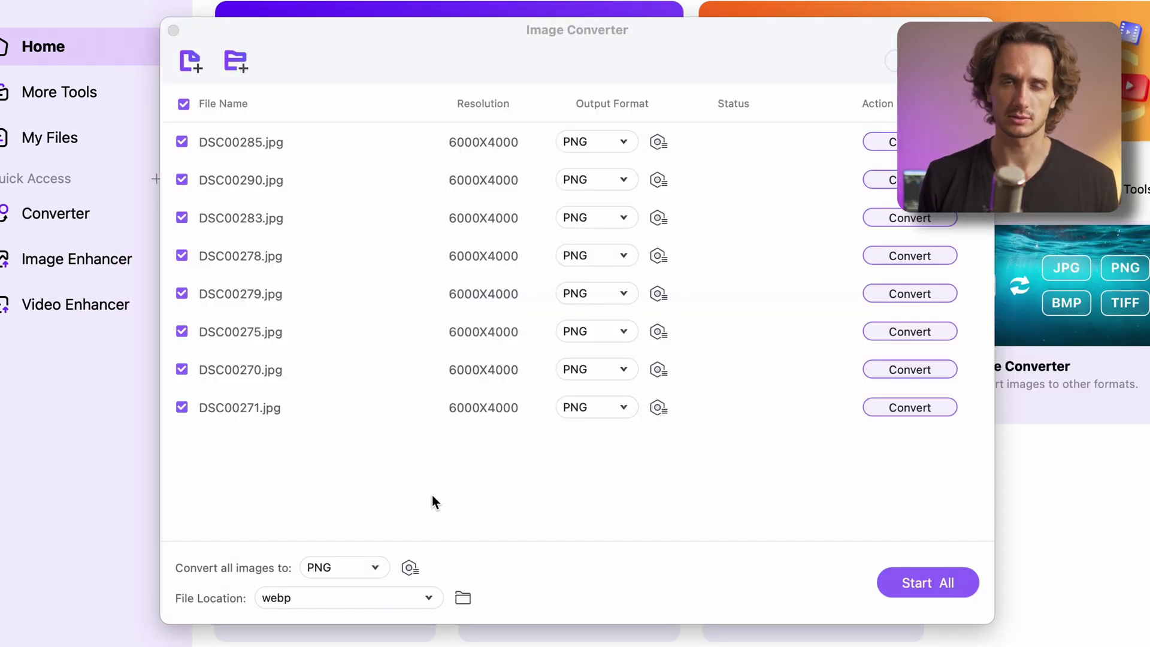
left_click(378, 570)
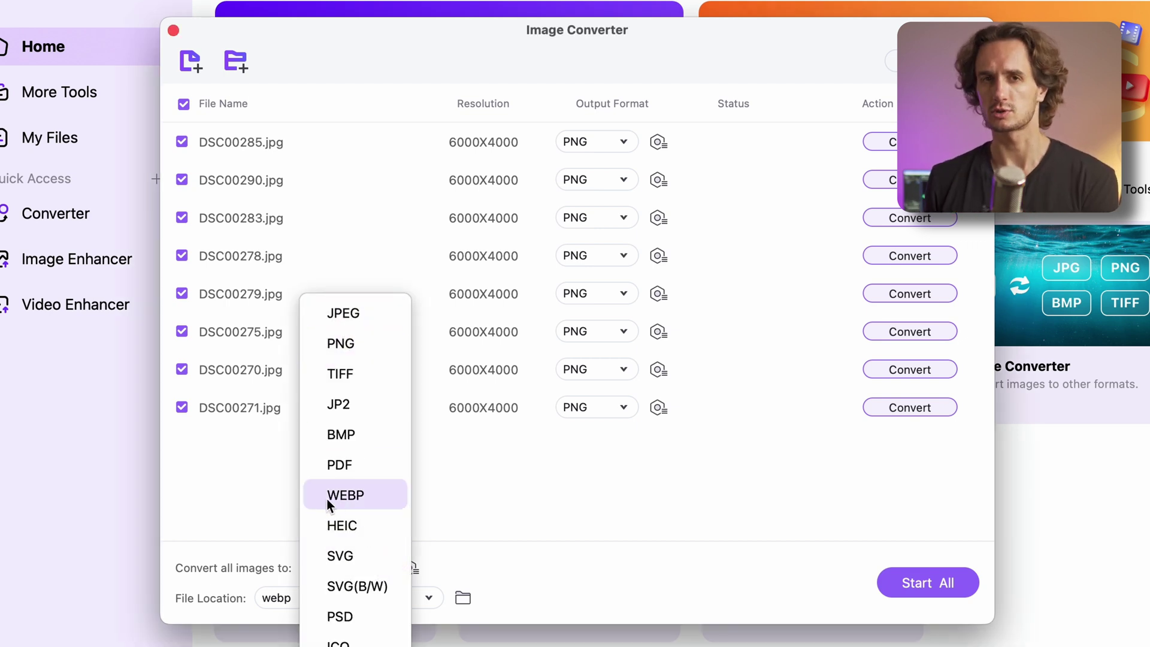
left_click(355, 494)
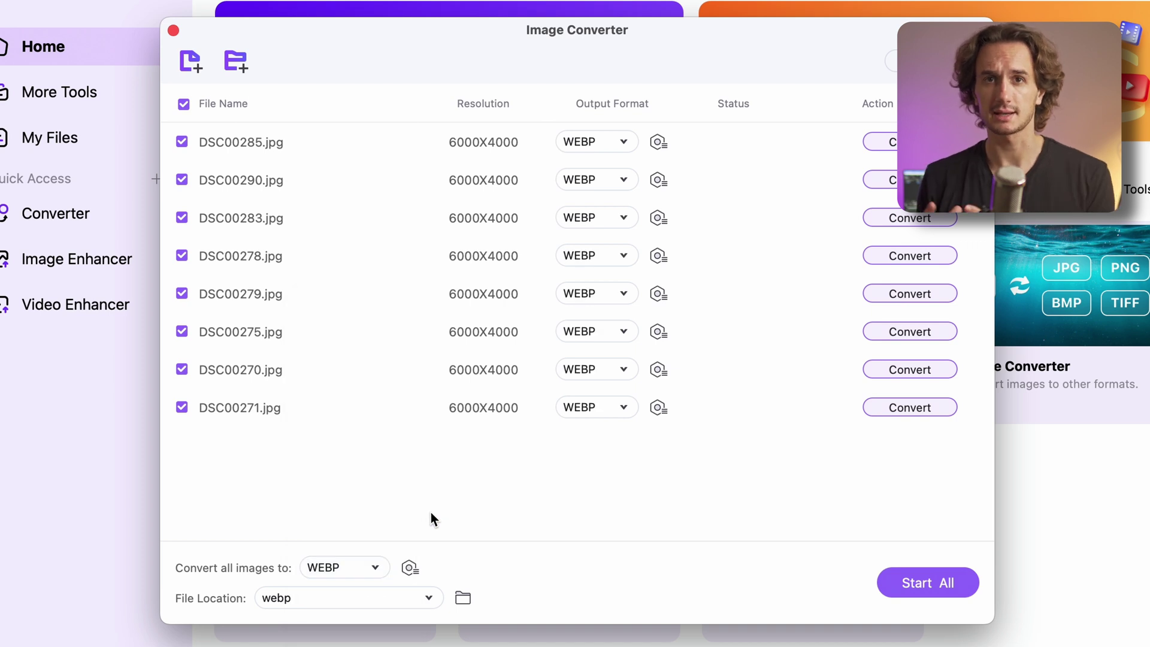
Step: Resize all images to a custom 2000x1333, keeping the aspect ratio
left_click(409, 568)
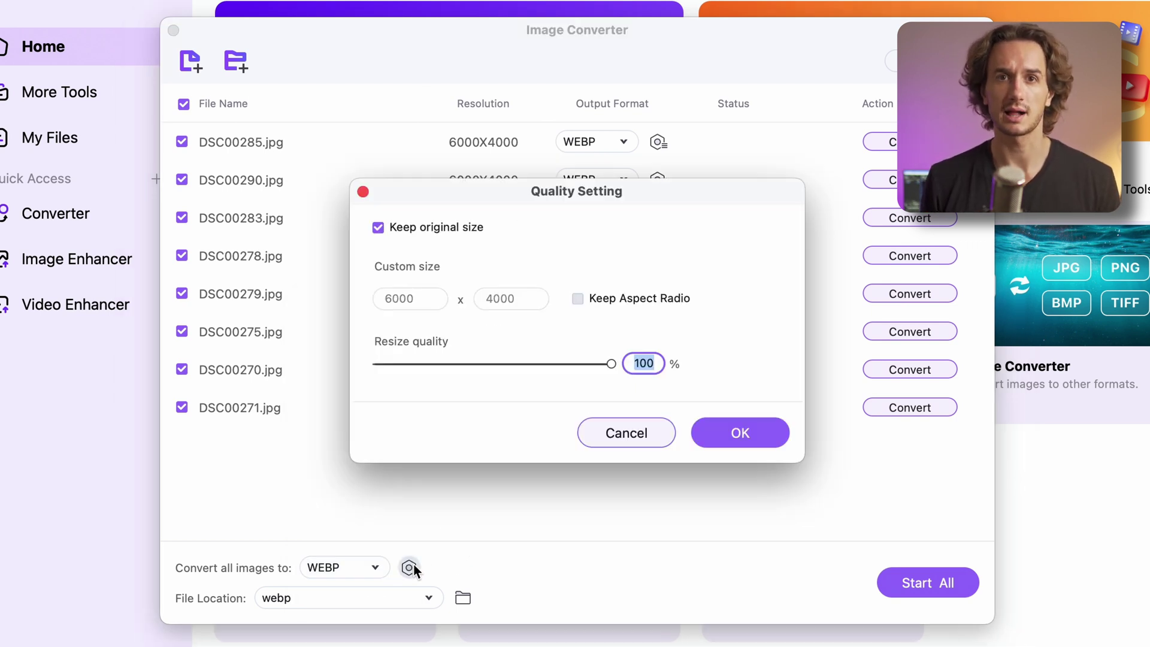
left_click(378, 227)
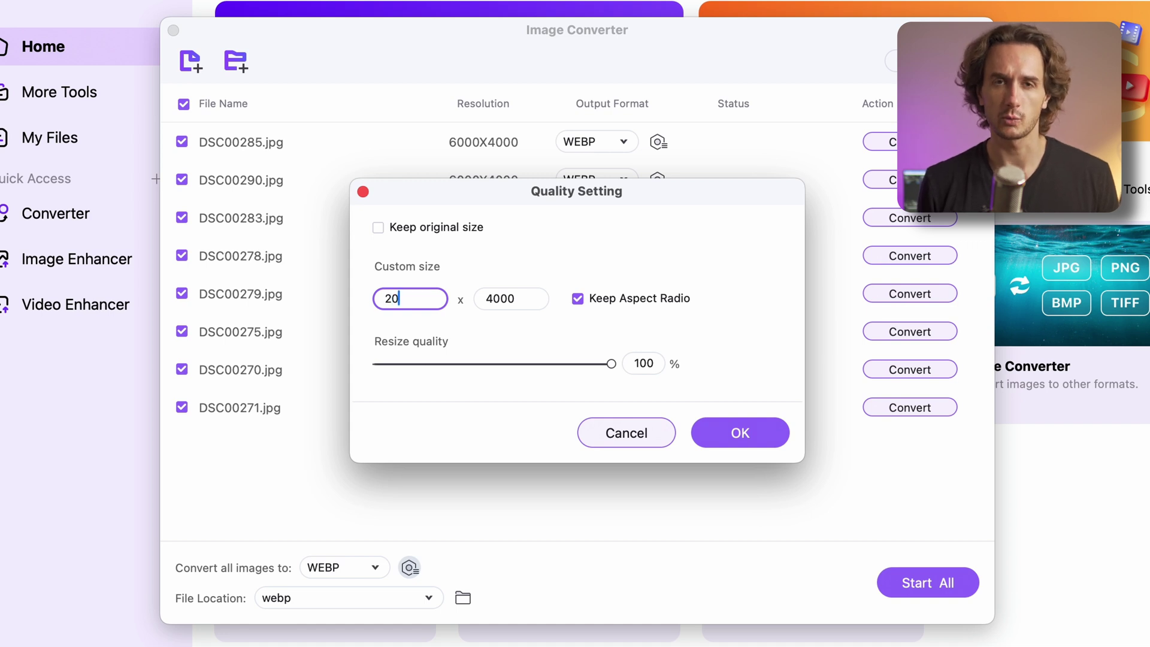
left_click(517, 302)
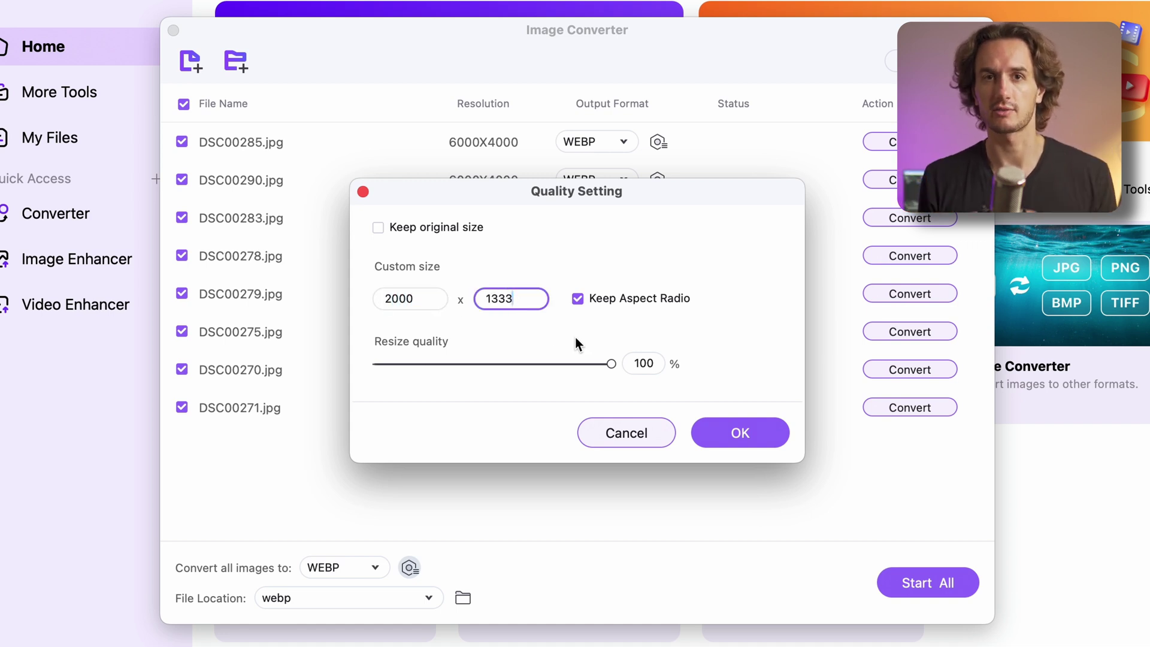
left_click(731, 430)
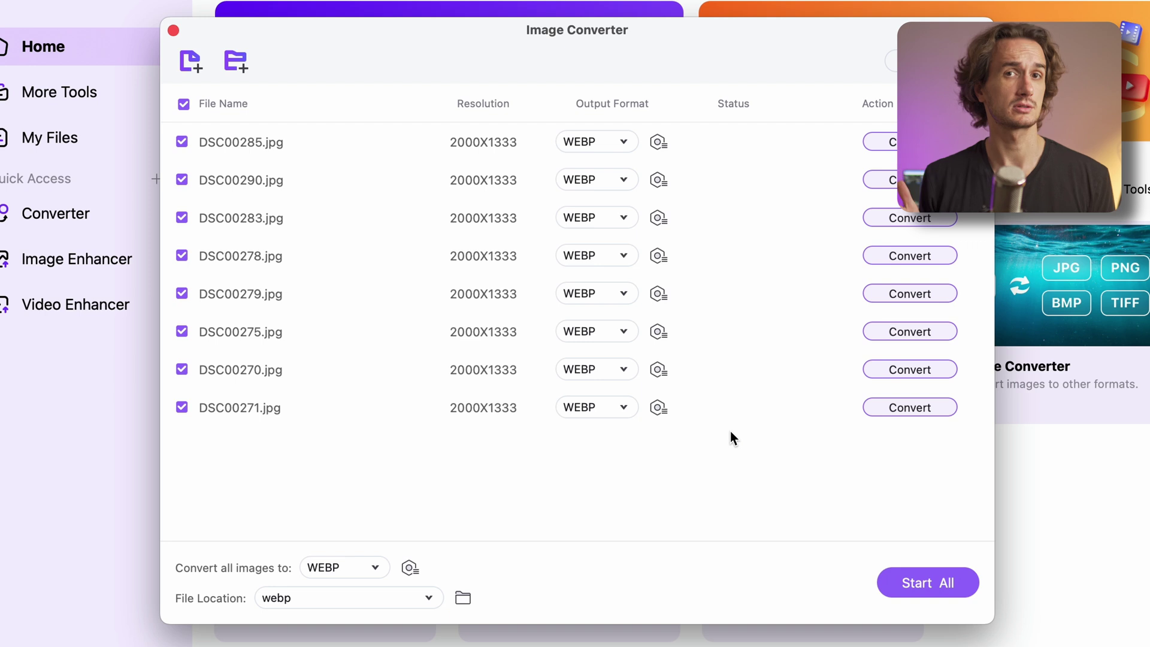
Step: Leave the first photo's format and DSC00275's size settings unchanged, then convert all eight photos
left_click(621, 143)
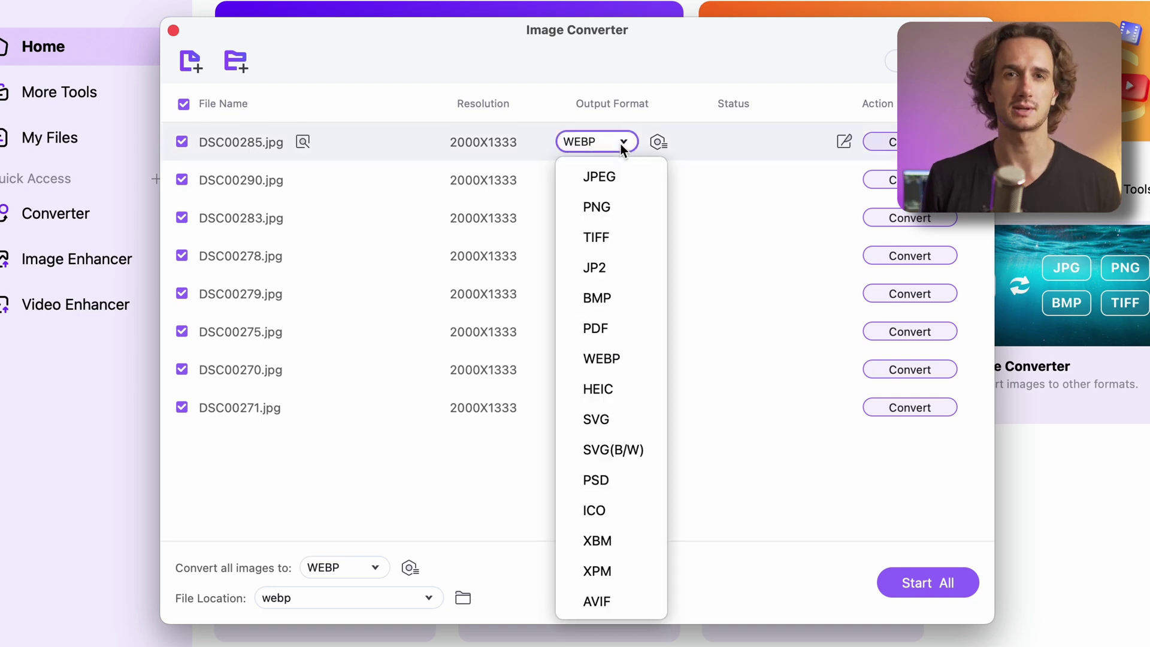
left_click(724, 263)
left_click(657, 331)
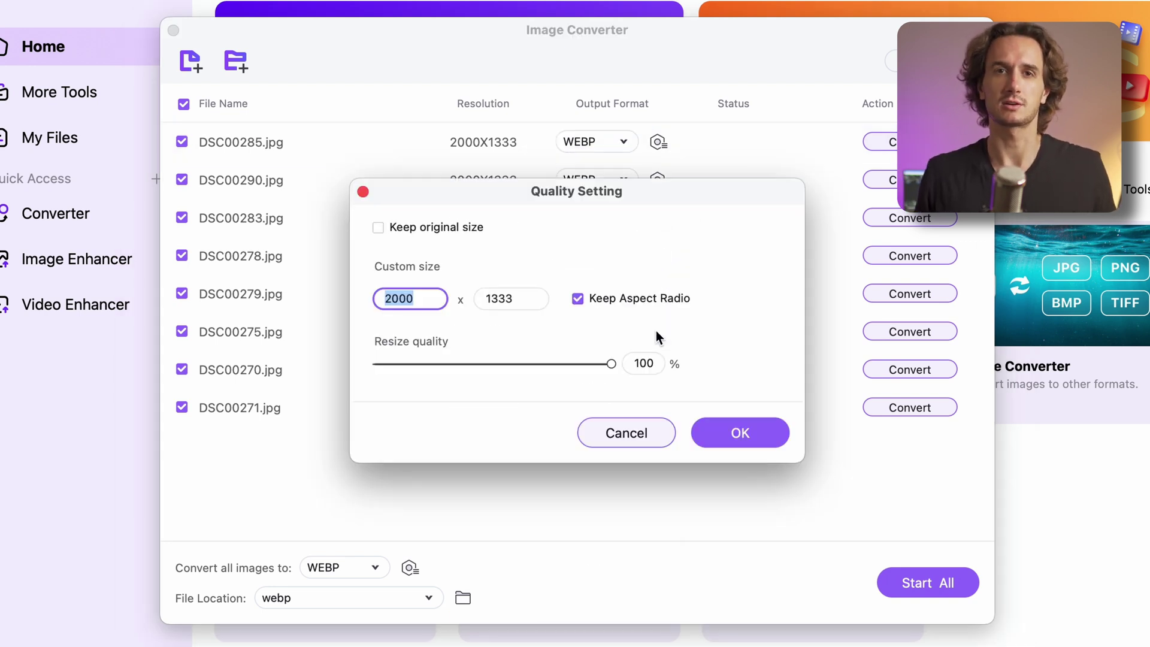
left_click(631, 430)
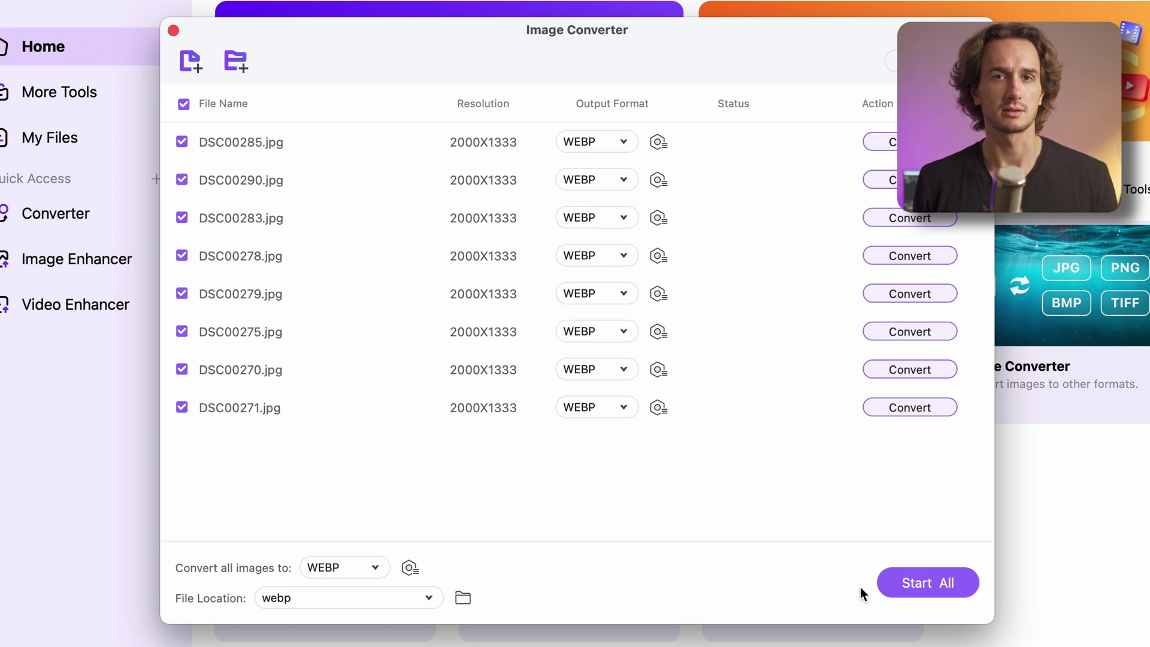
left_click(899, 592)
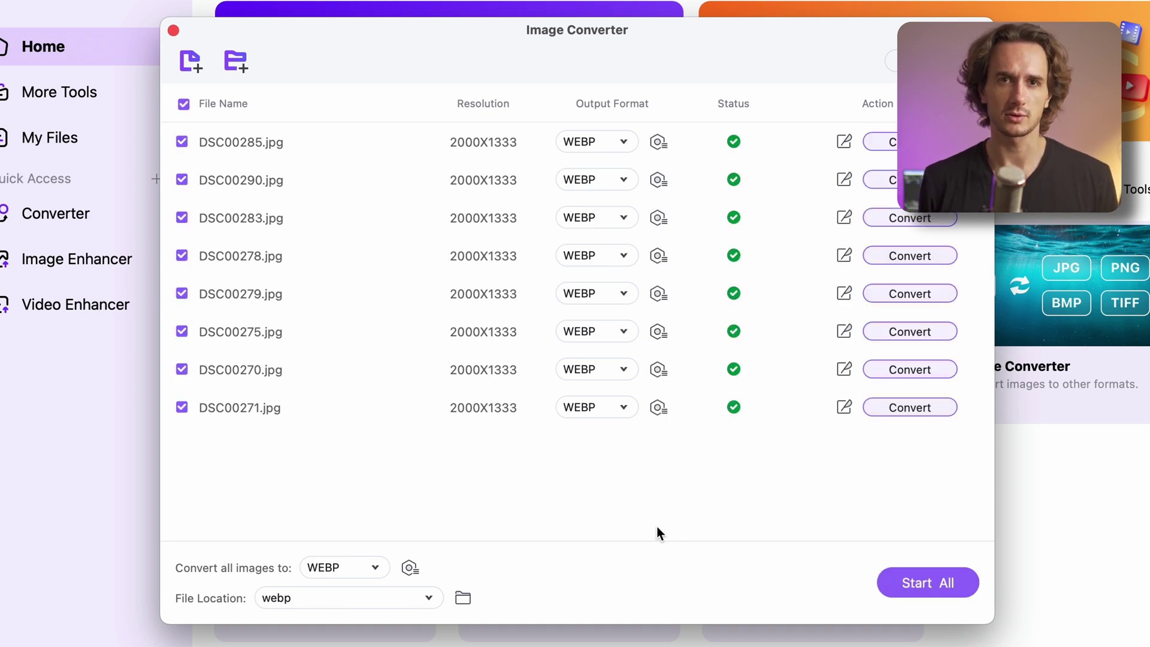
left_click(462, 599)
Step: Check the file sizes of DSC00270, DSC00275 and DSC00279 .webp in the webp folder
double_click(552, 281)
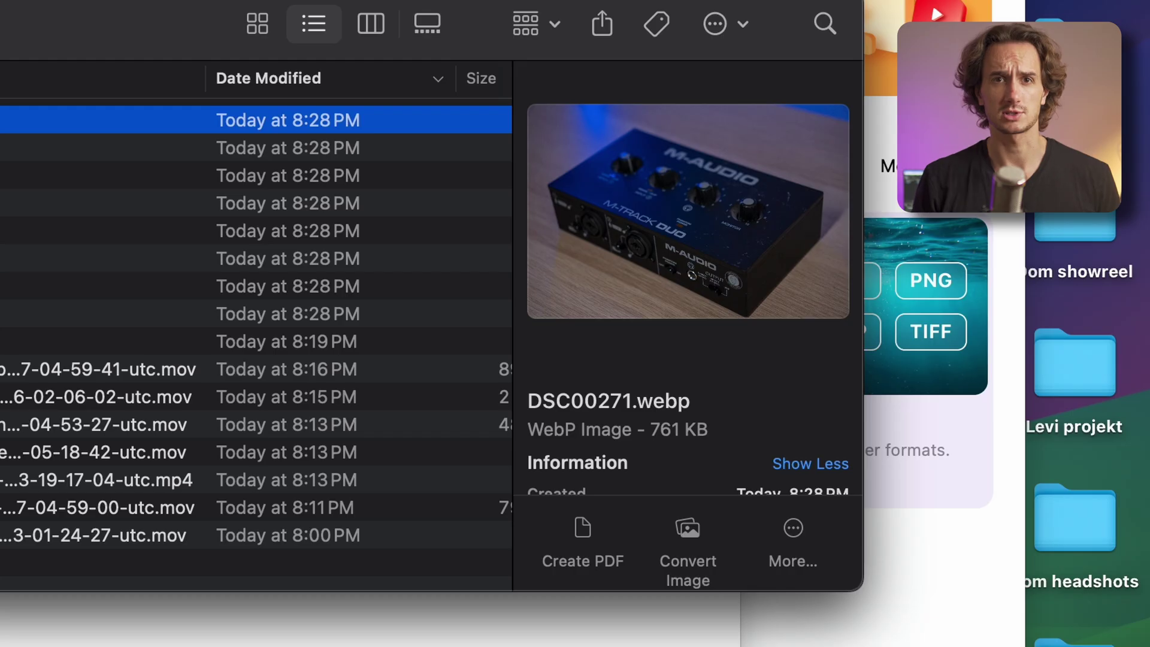
left_click(287, 147)
left_click(287, 175)
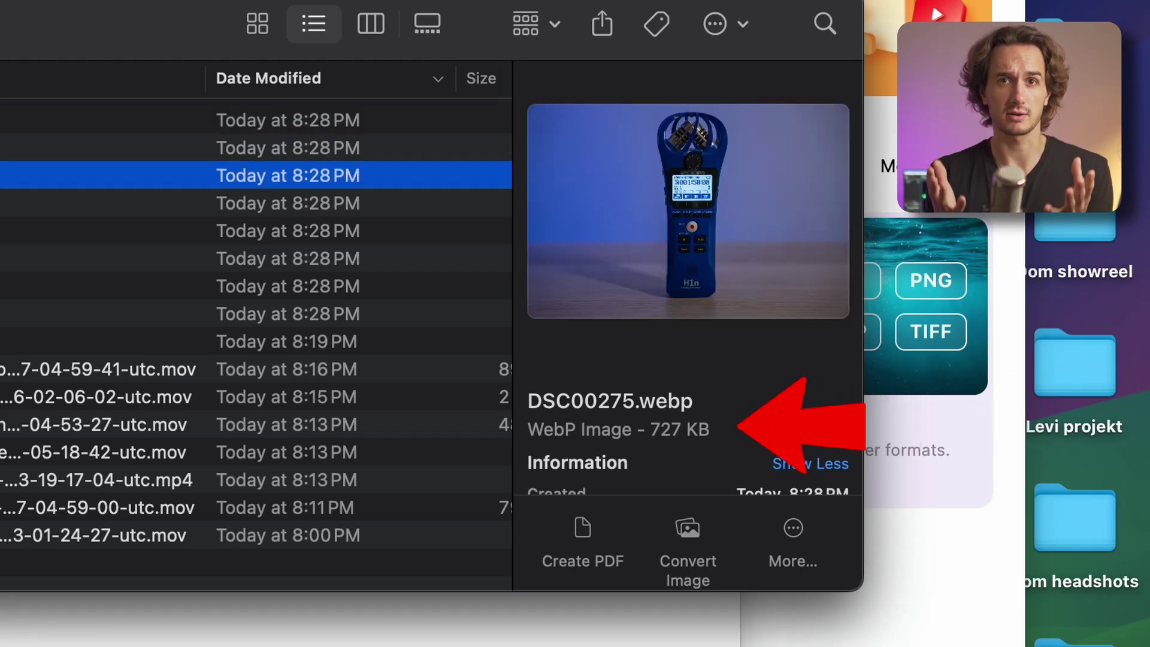
left_click(287, 203)
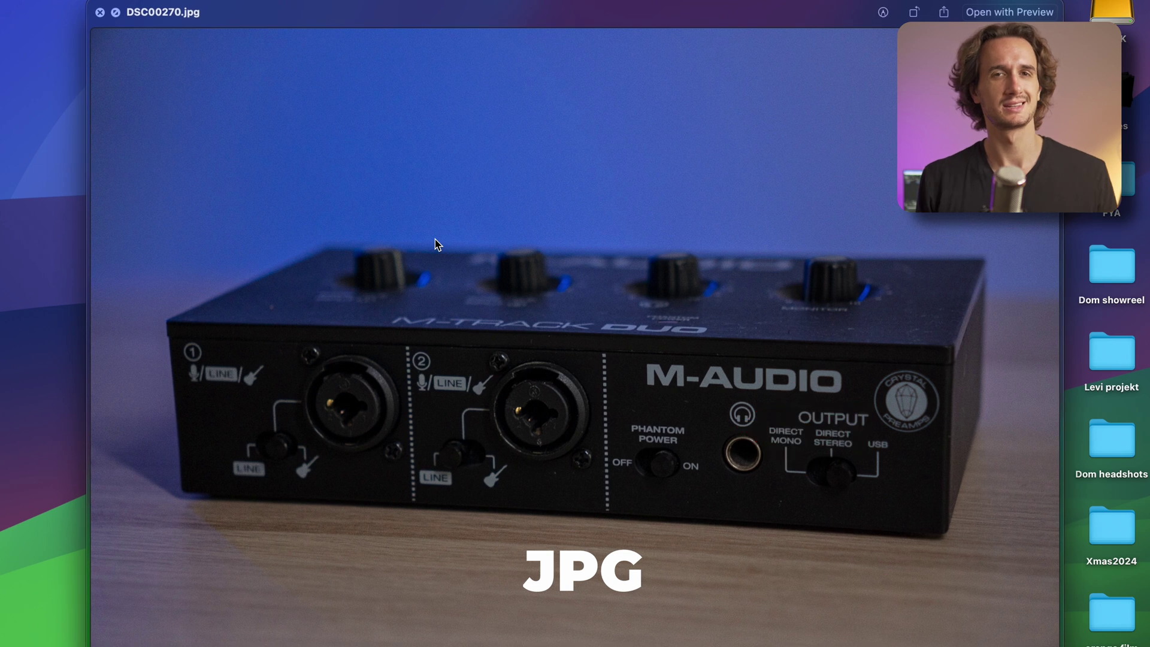
Step: Compare DSC00271 as JPG and WebP in Quick Look, then view DSC00275.webp
key("Down")
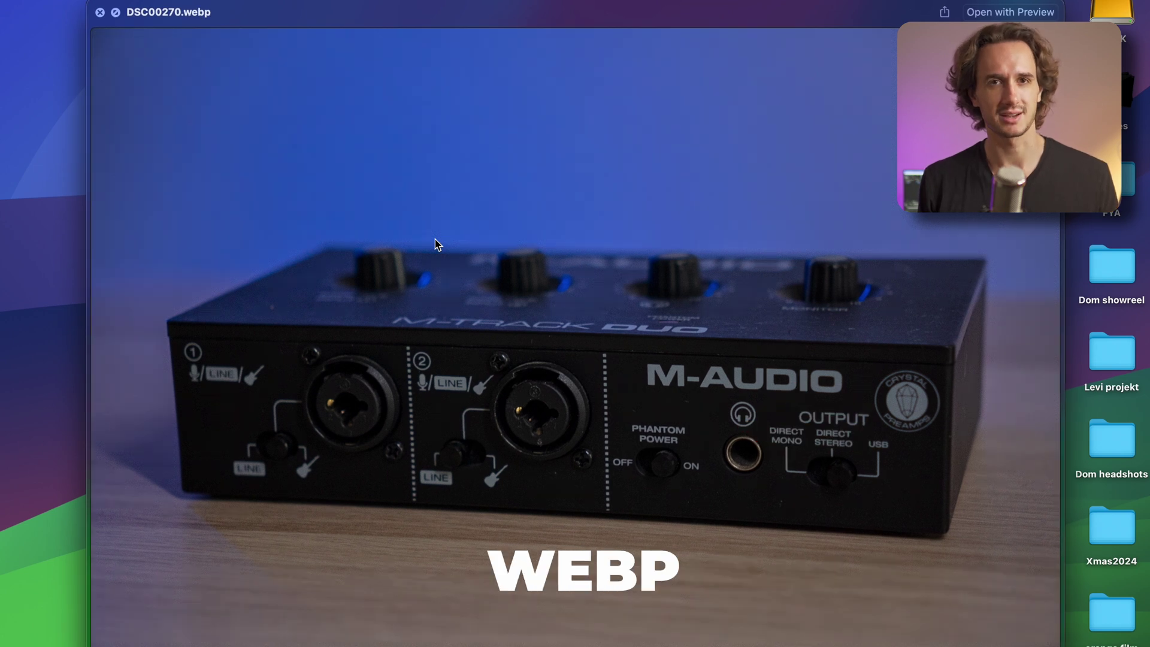
key("Down")
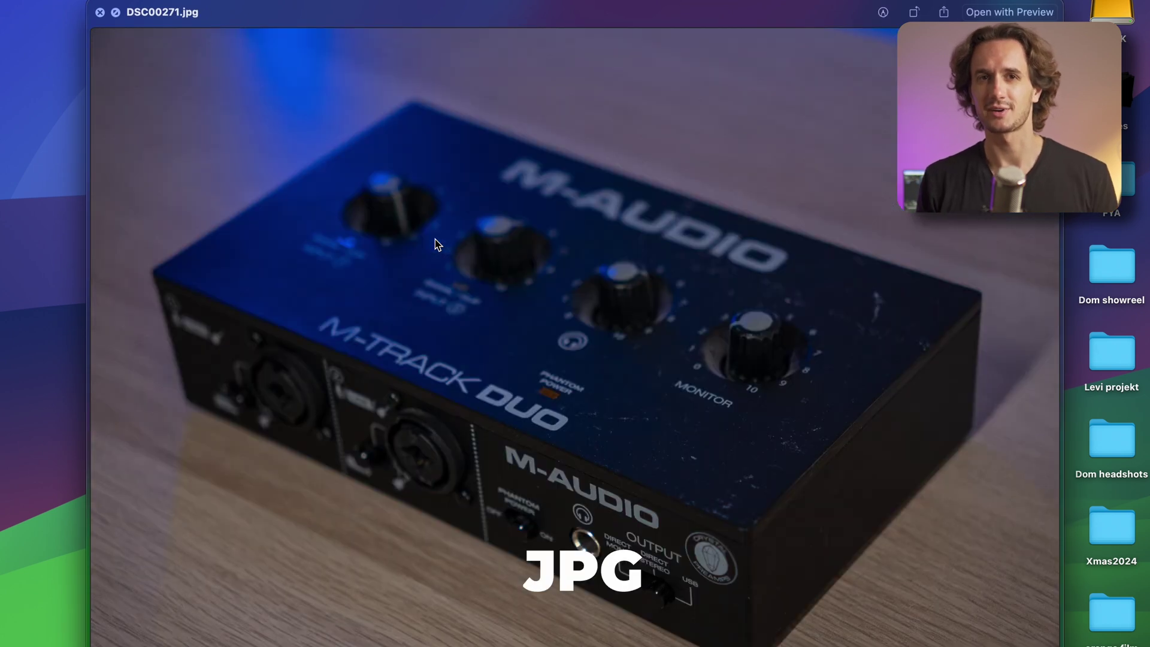
key("Down")
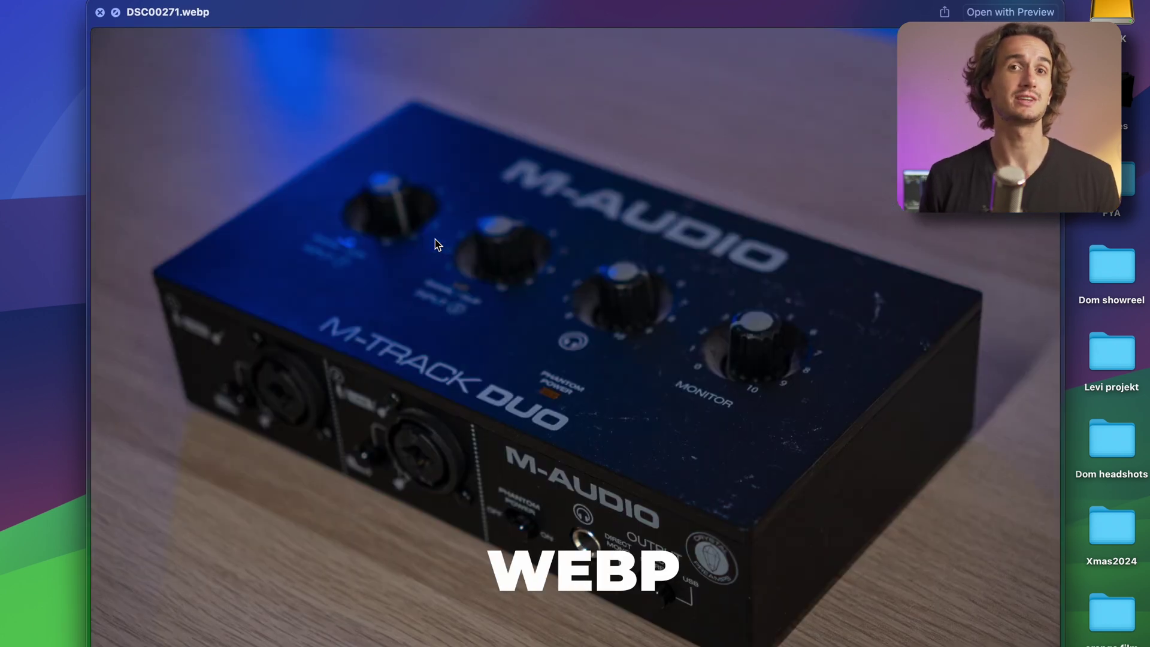
key("Down")
key("Down")
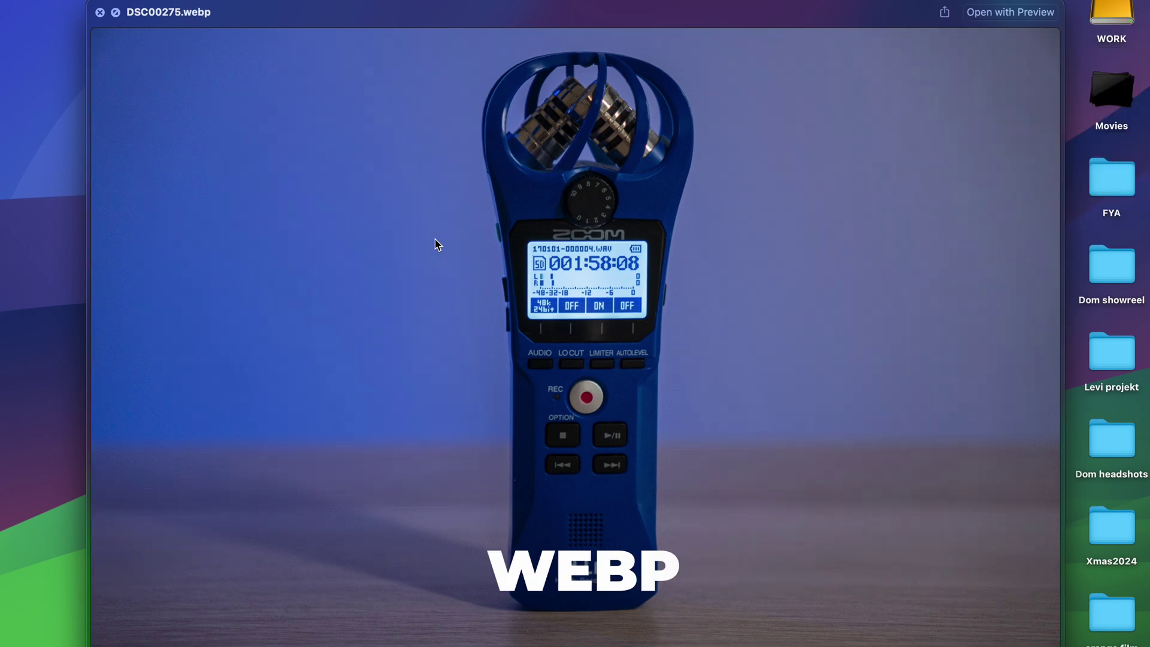